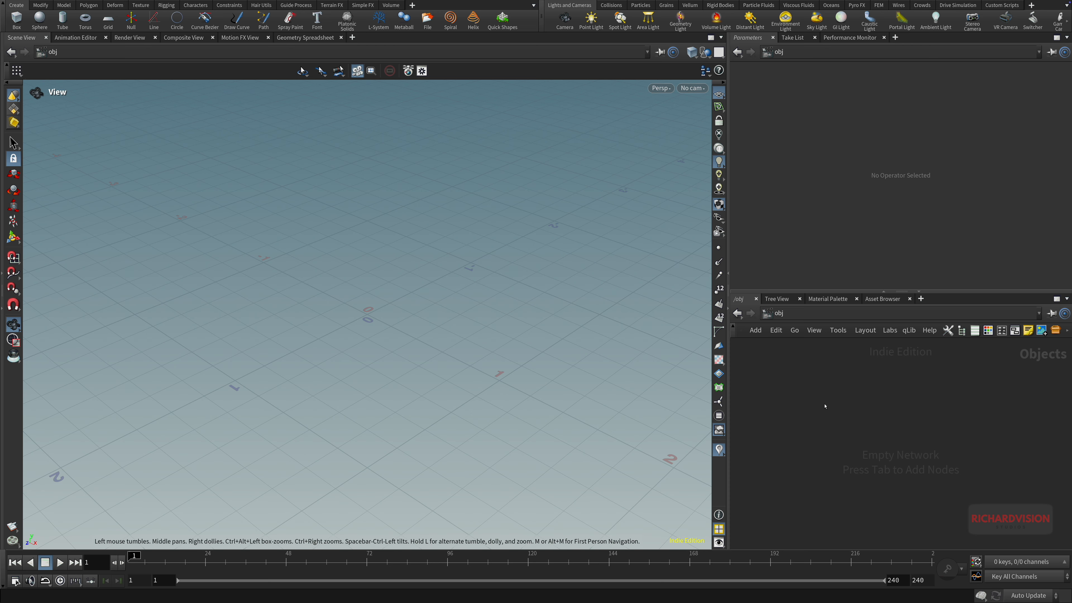
Create a Geometry object in the empty object network and go inside it
key(Tab)
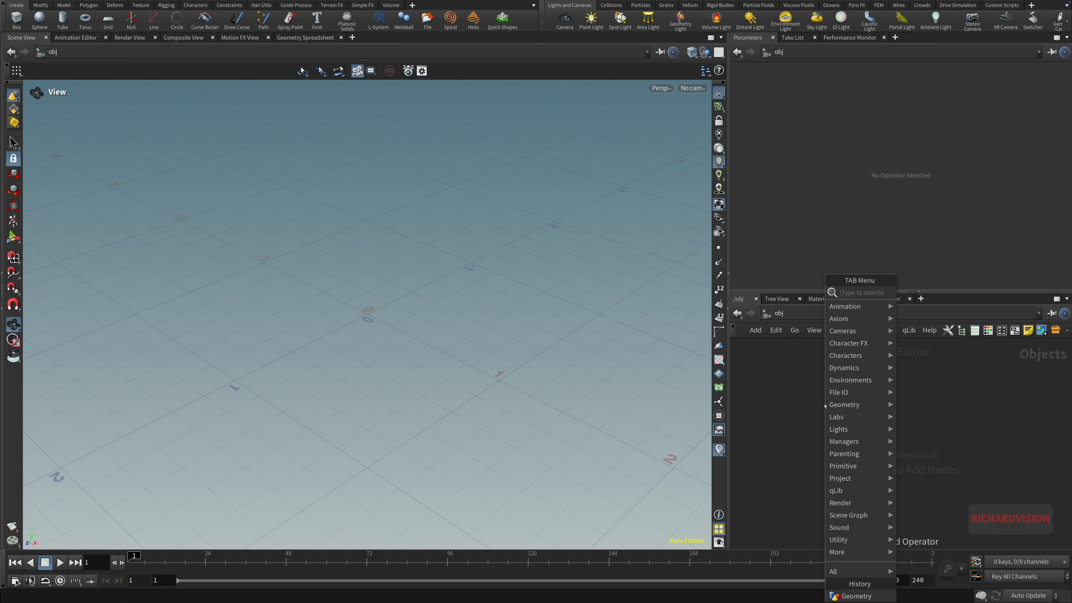
text(GEO)
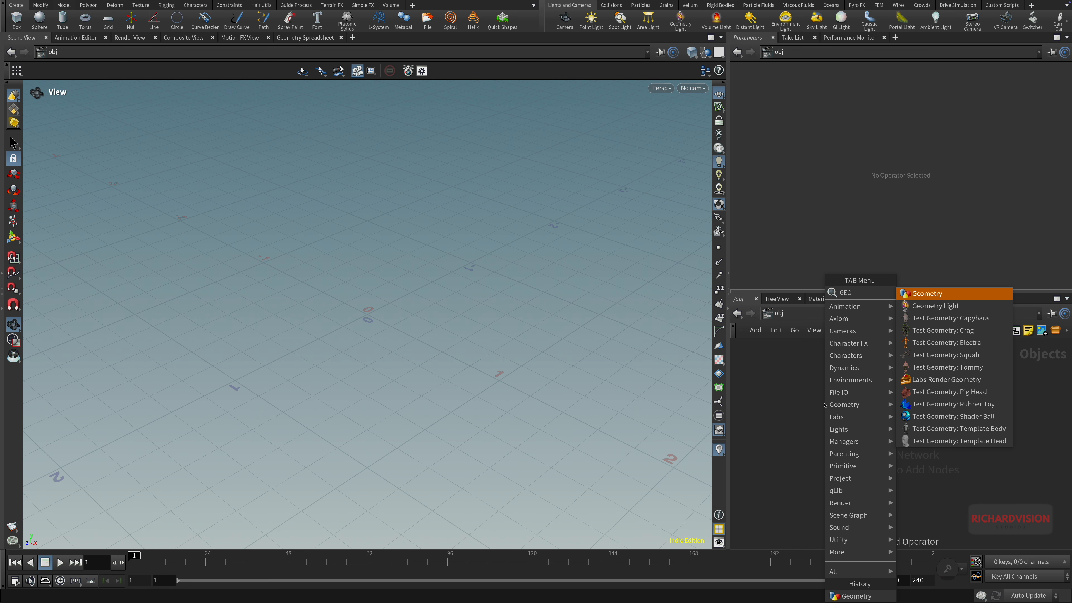
key(Return)
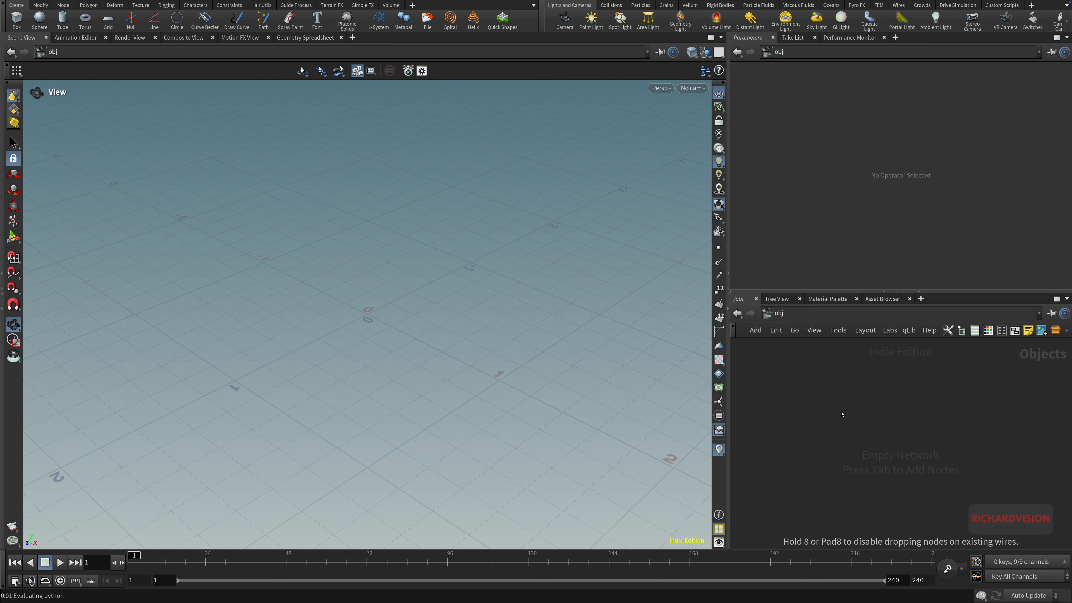
click(842, 413)
double_click(842, 413)
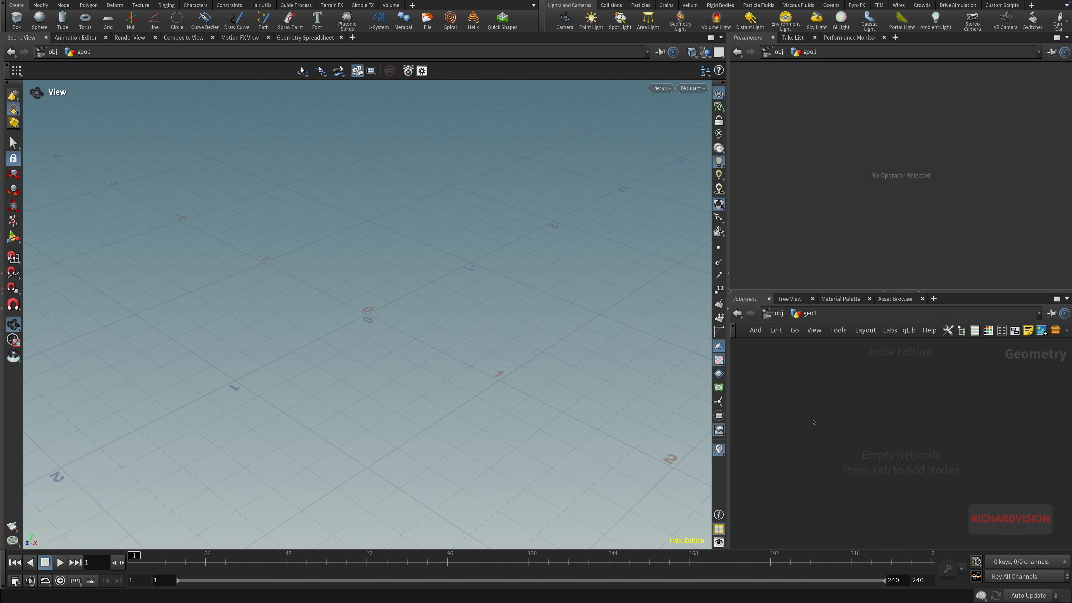
Add a Sphere node to the empty geometry network
key(Tab)
text(SPHE)
key(Return)
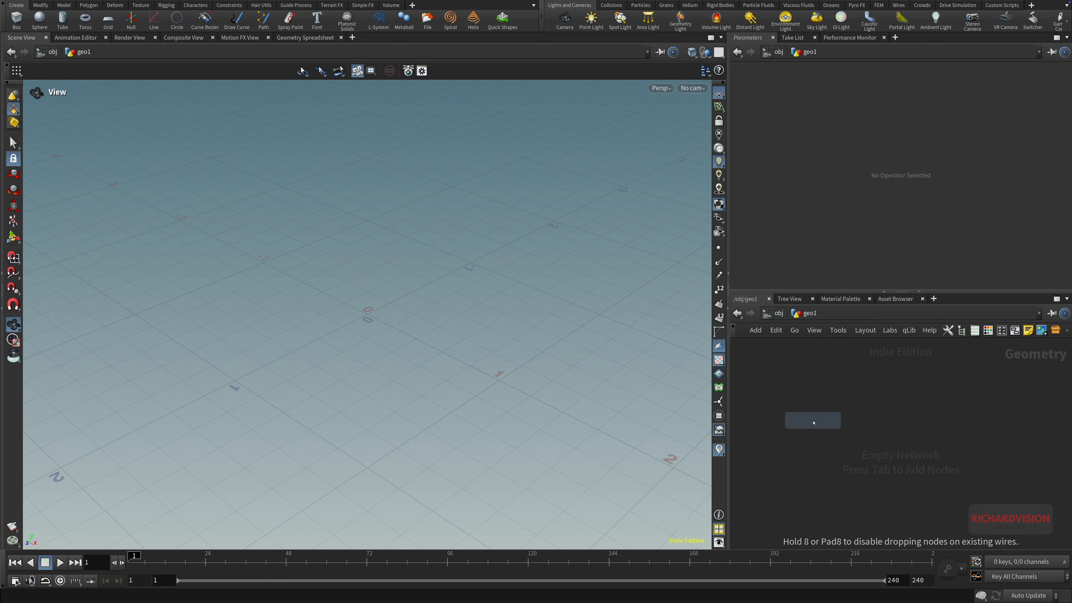
click(813, 420)
Add a Box node beside the sphere node
key(Tab)
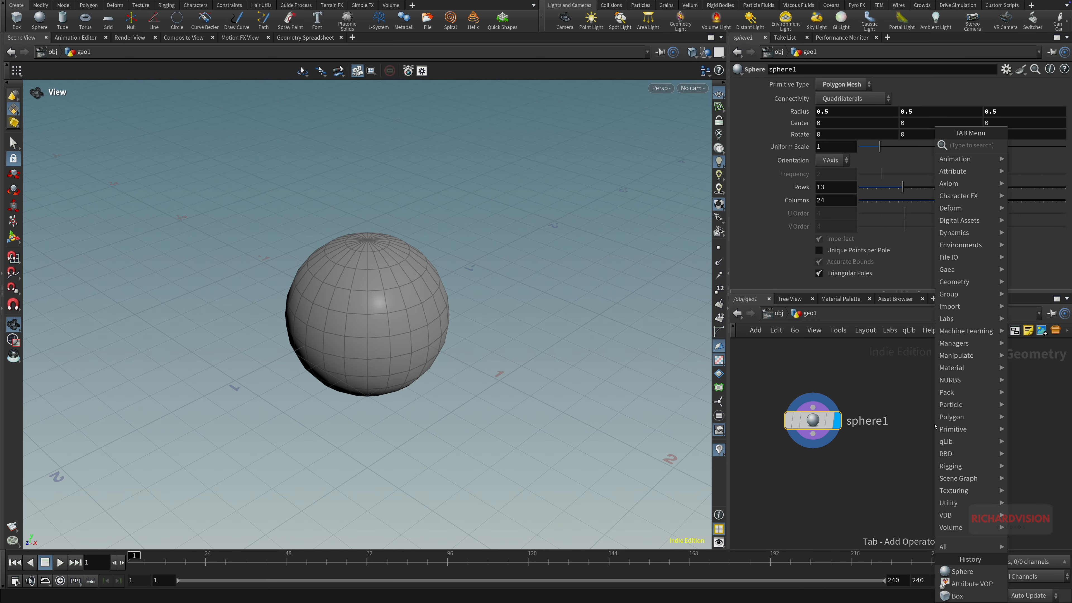
text(BOX)
key(Return)
click(935, 426)
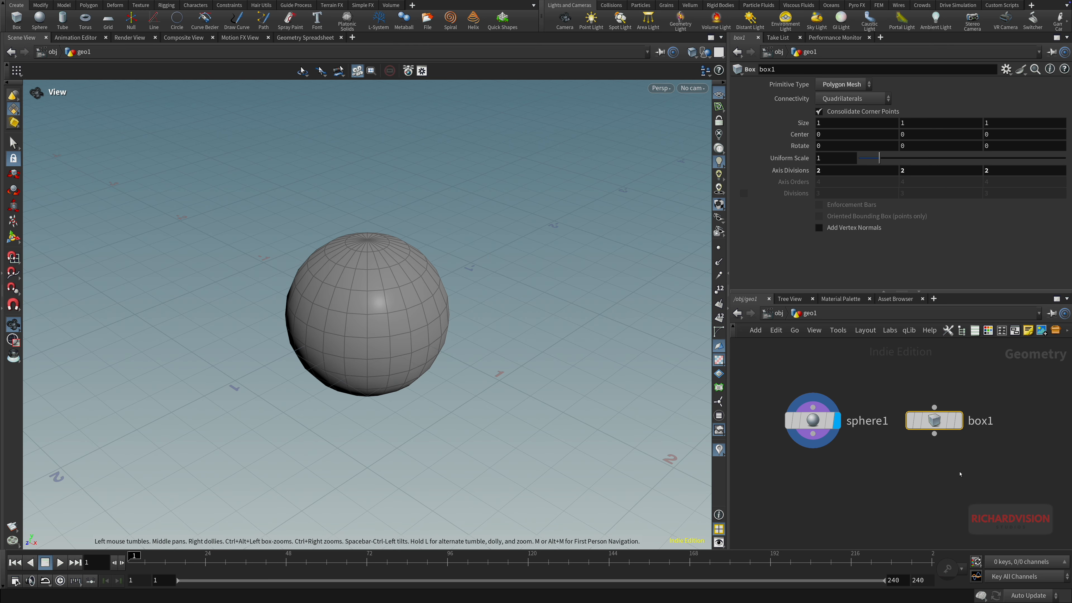
Switch the display and render flags to box1 and return them to sphere1
click(958, 427)
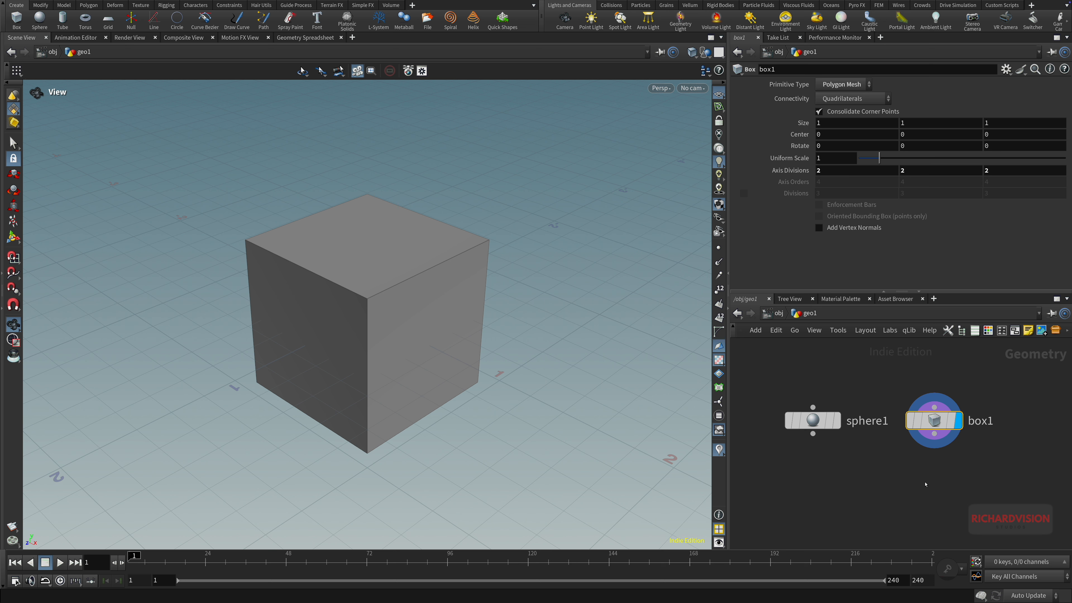
click(950, 479)
click(836, 420)
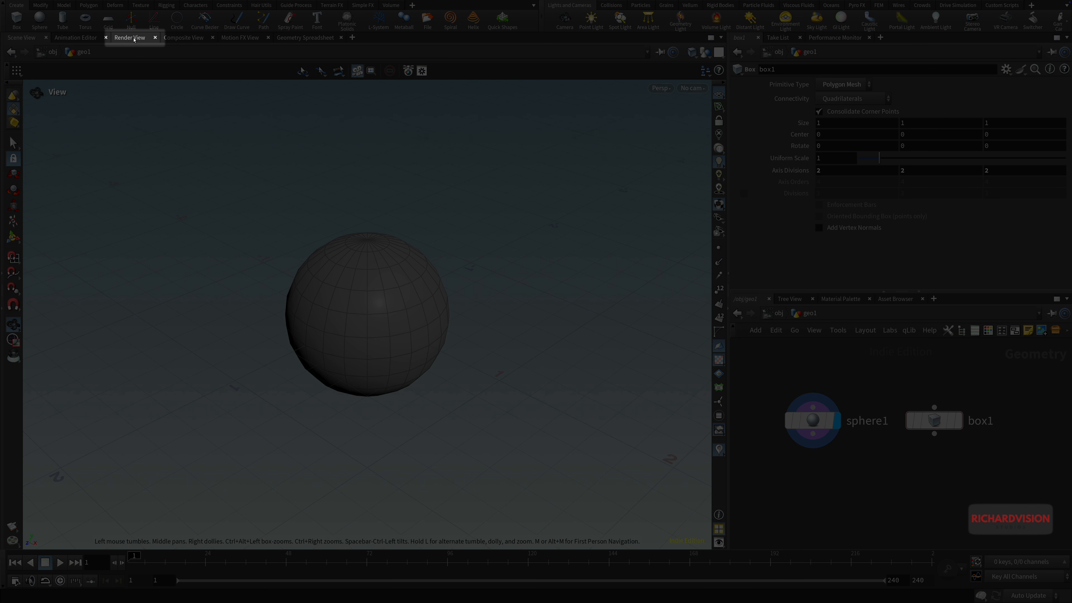
Render the scene with sphere1 flagged for display and render, and return to the scene view
click(132, 38)
click(31, 53)
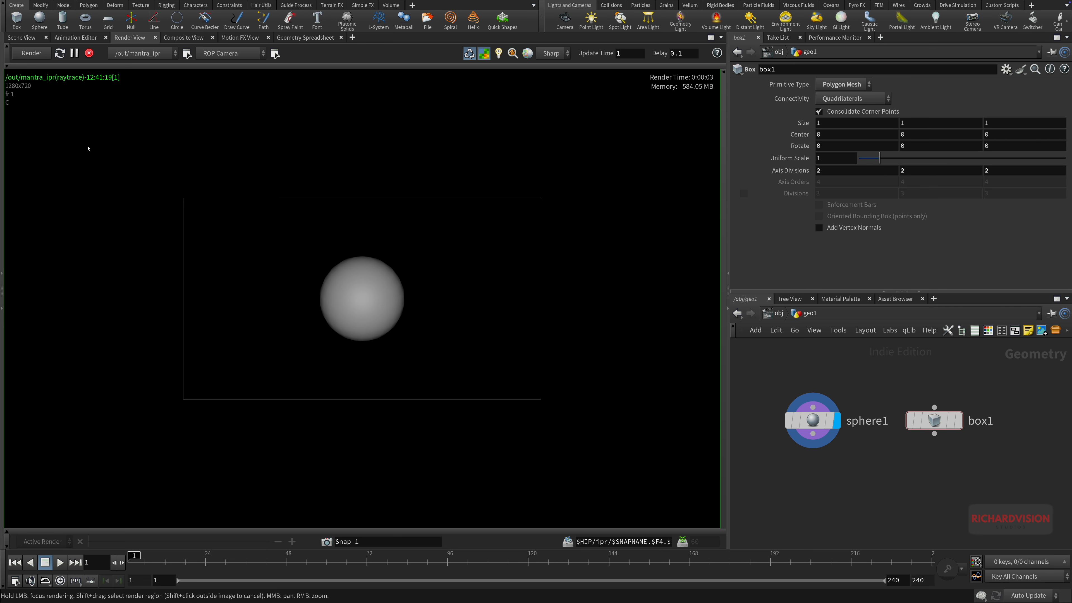
click(26, 38)
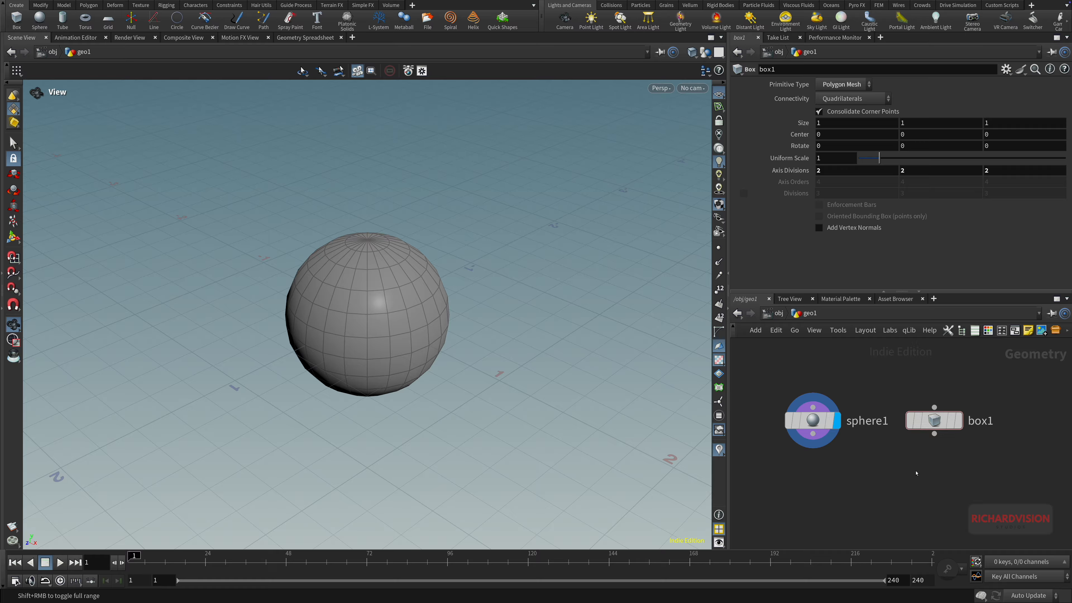
Set only the Render flag on box1, leaving the display flag on sphere1
right_click(932, 416)
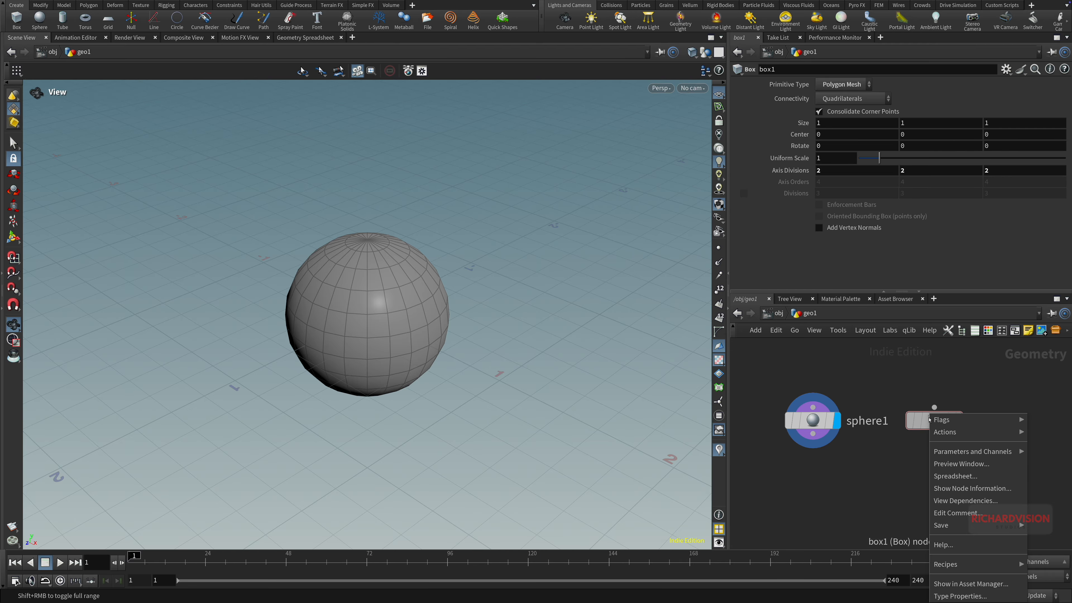
mouse_move(943, 423)
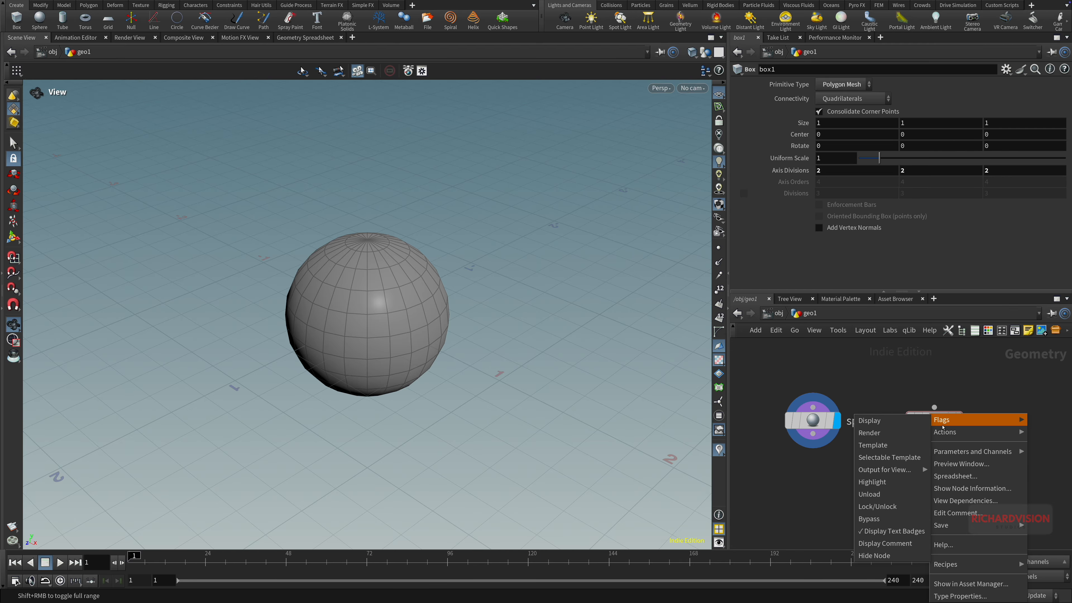
click(913, 436)
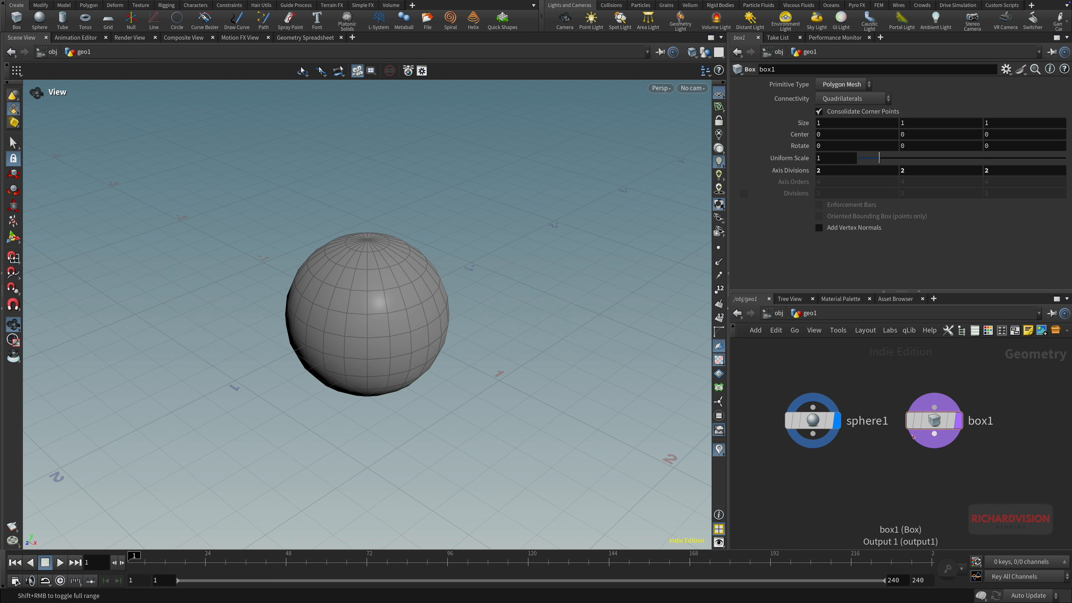
Move the Render flag to sphere1 and back to box1 by box-selecting each node
key(t)
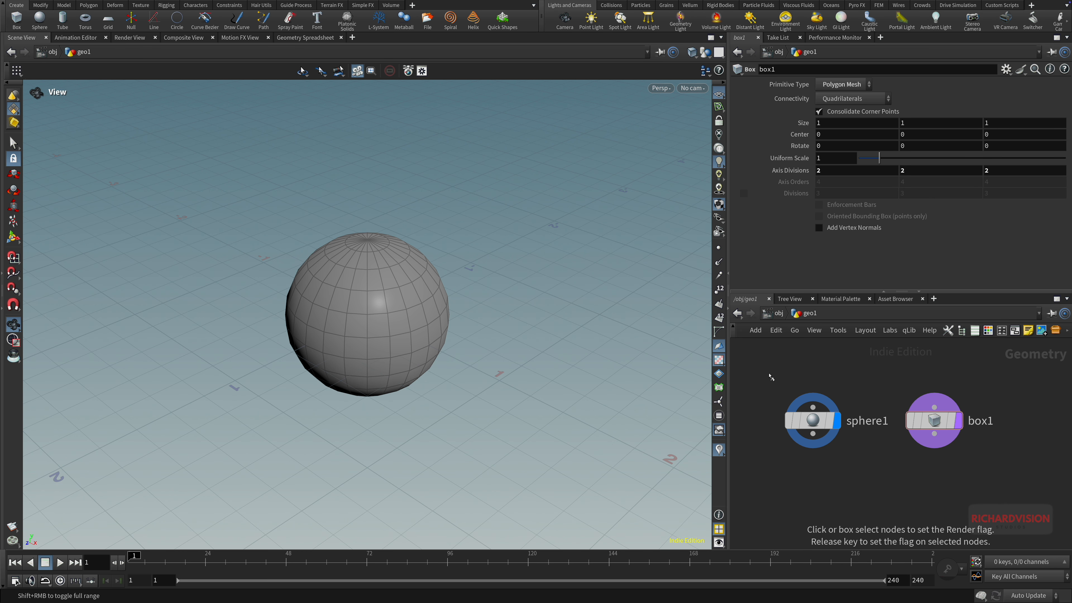
drag(768, 374, 877, 468)
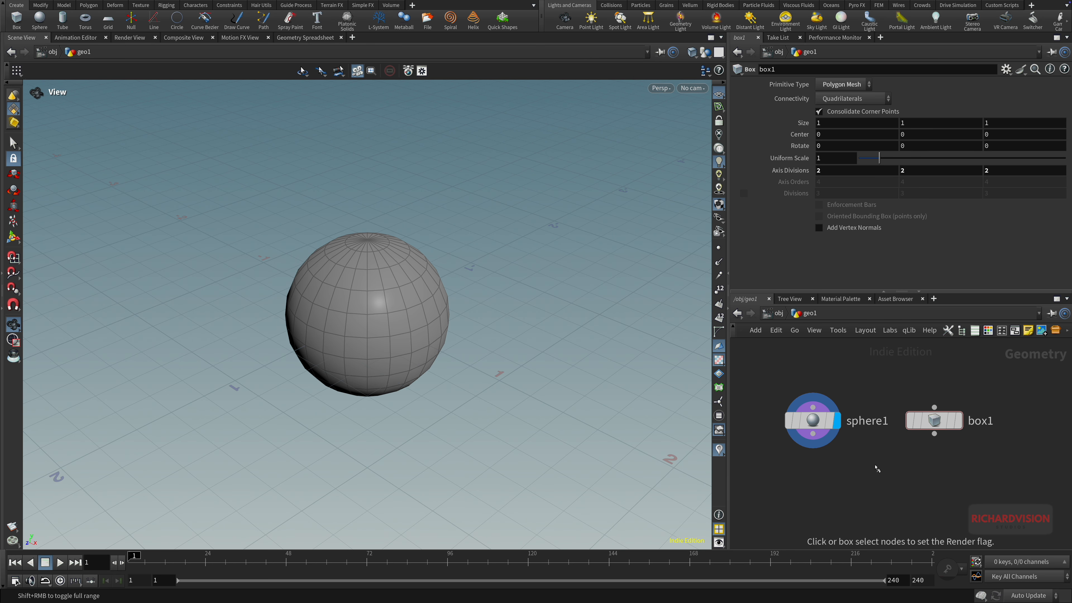
drag(891, 386, 1001, 482)
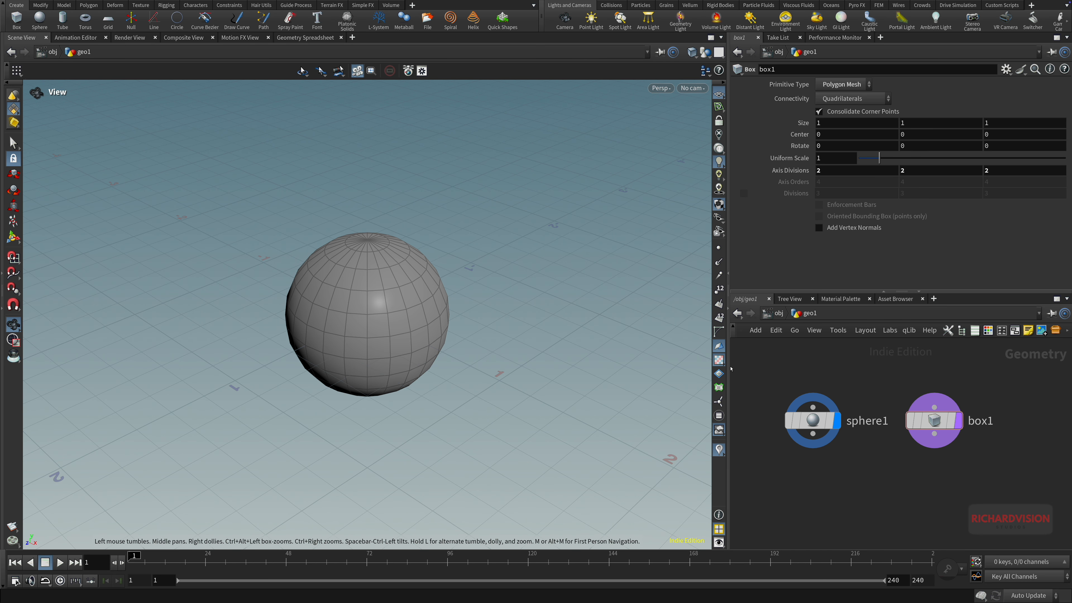
Render the scene with the Render flag on box1 and compare the render with the scene view
click(128, 38)
click(27, 53)
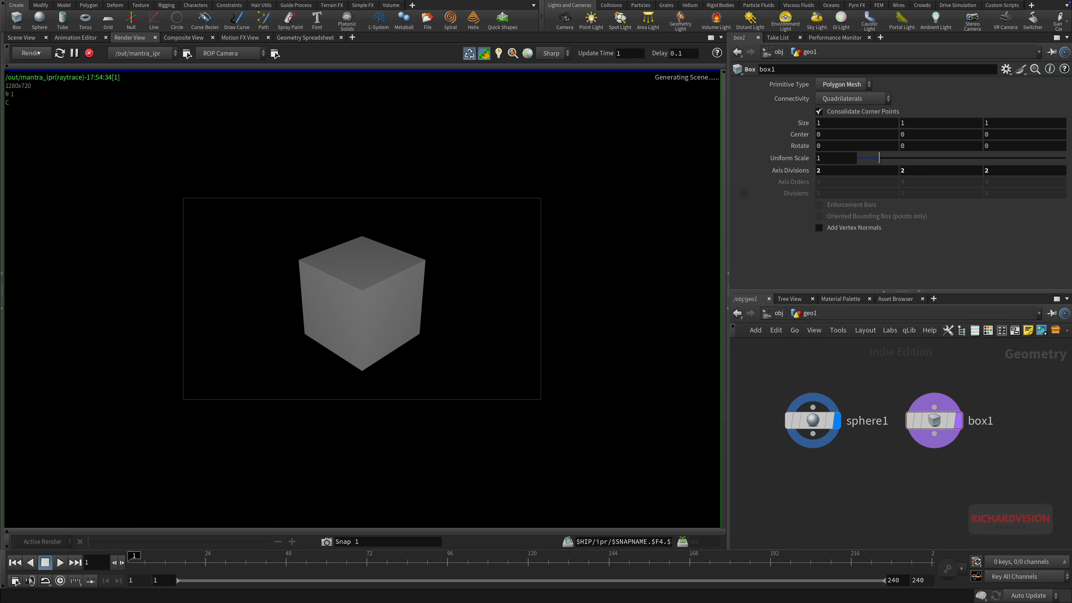
click(22, 38)
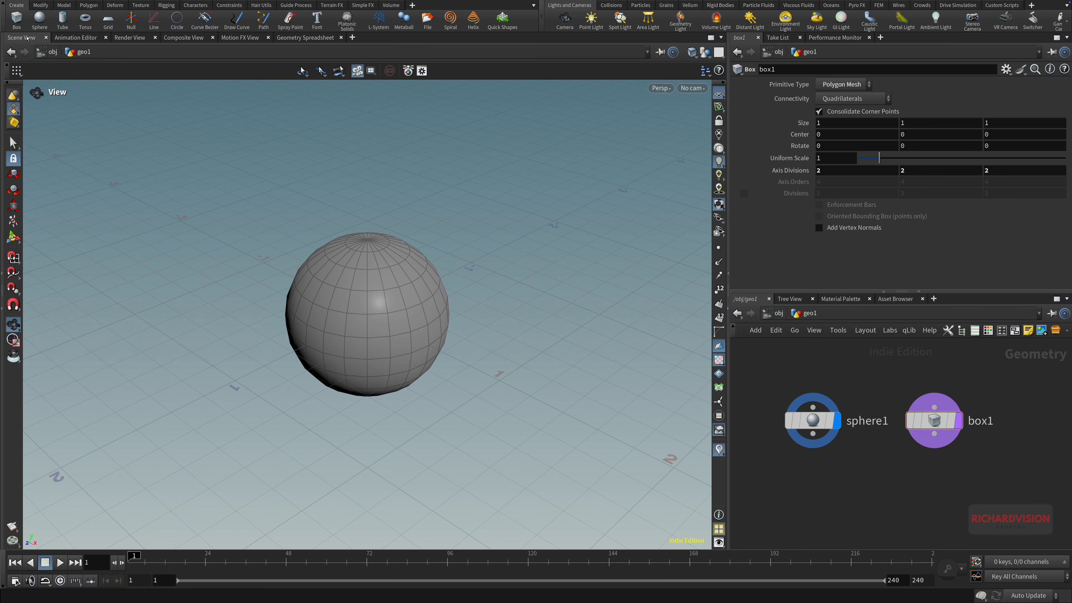
click(129, 38)
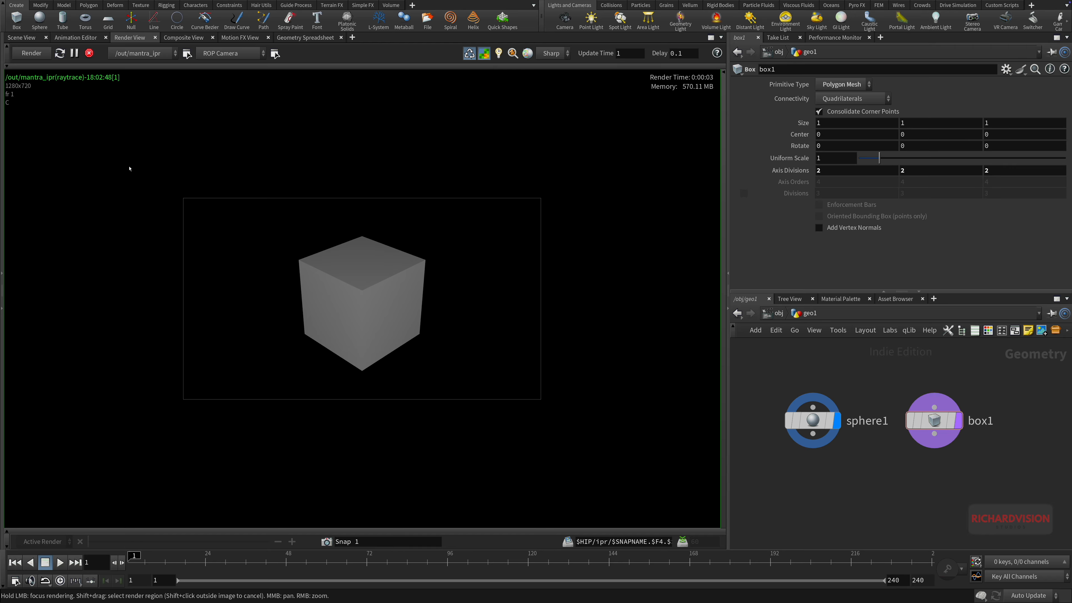
click(19, 38)
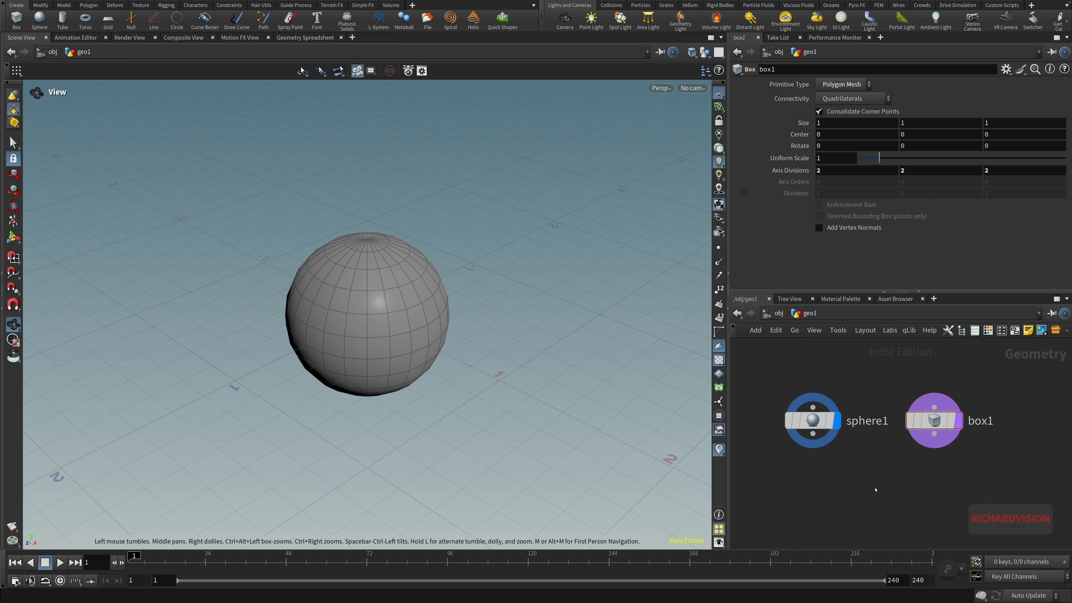
Set the Display flag on box1 by box-selecting it
key(r)
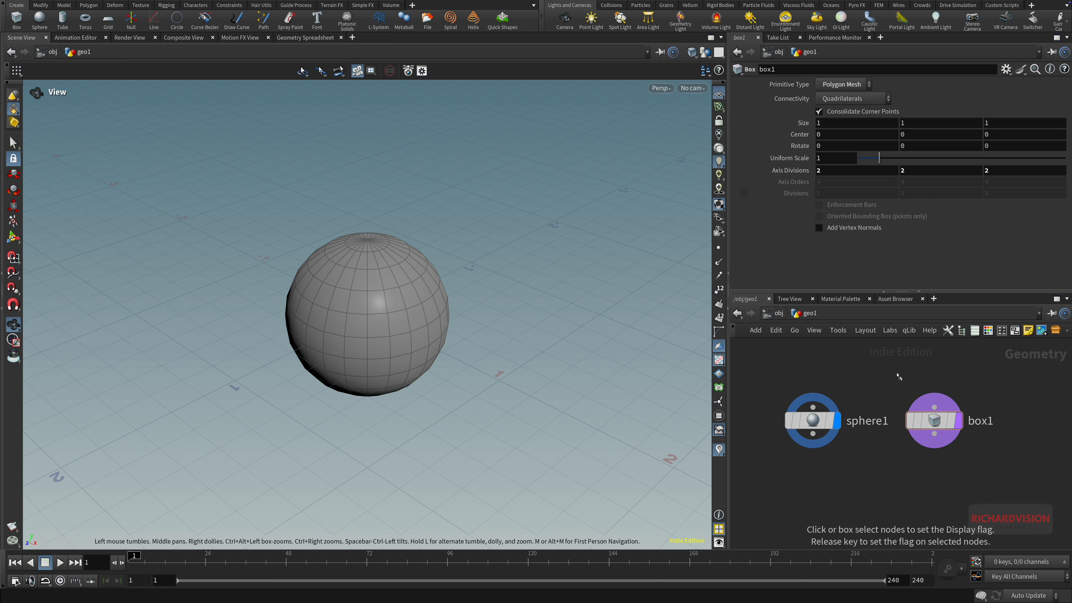
drag(896, 372, 987, 473)
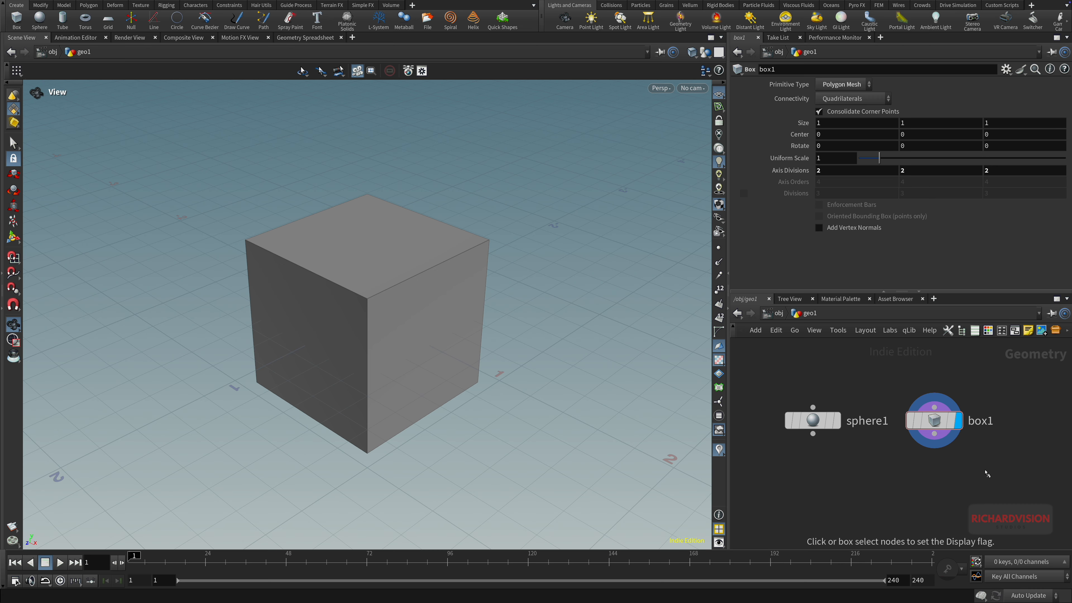
key(Escape)
Switch the display and render flags to sphere1 and return them to box1
click(816, 420)
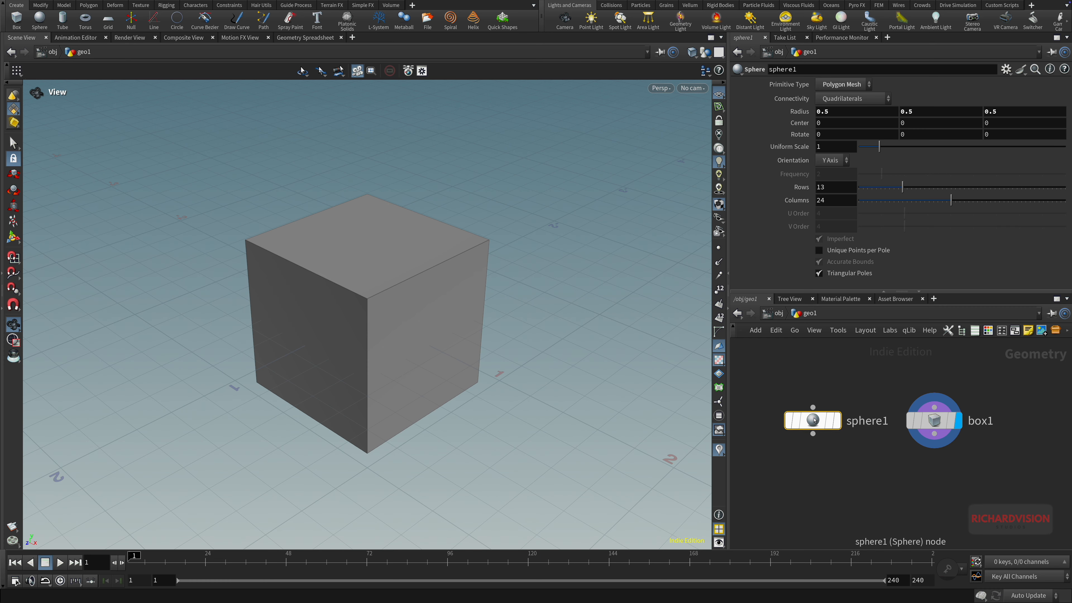
click(836, 425)
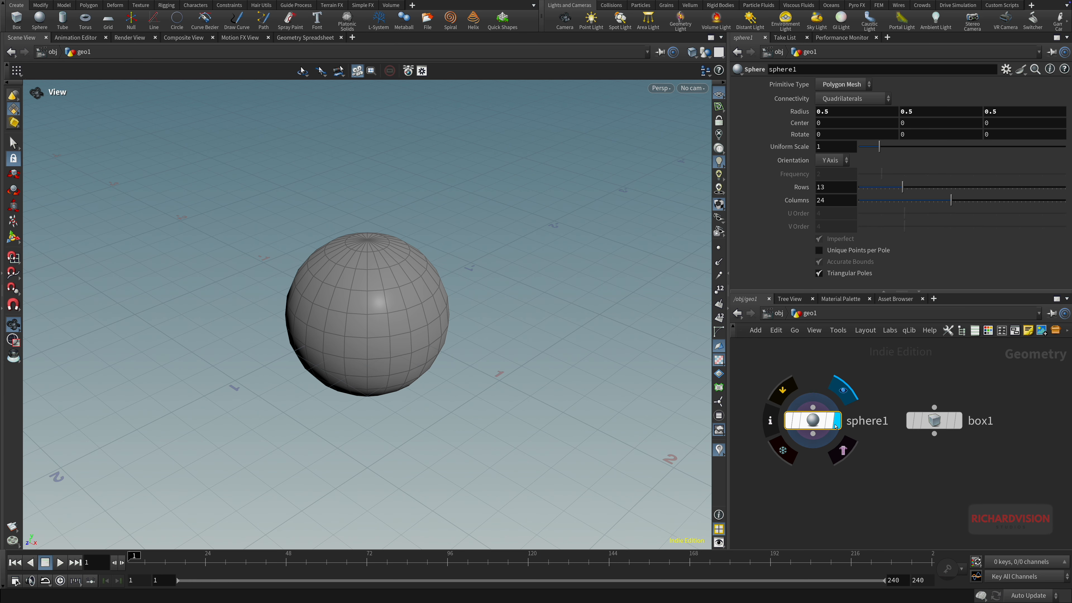
click(959, 421)
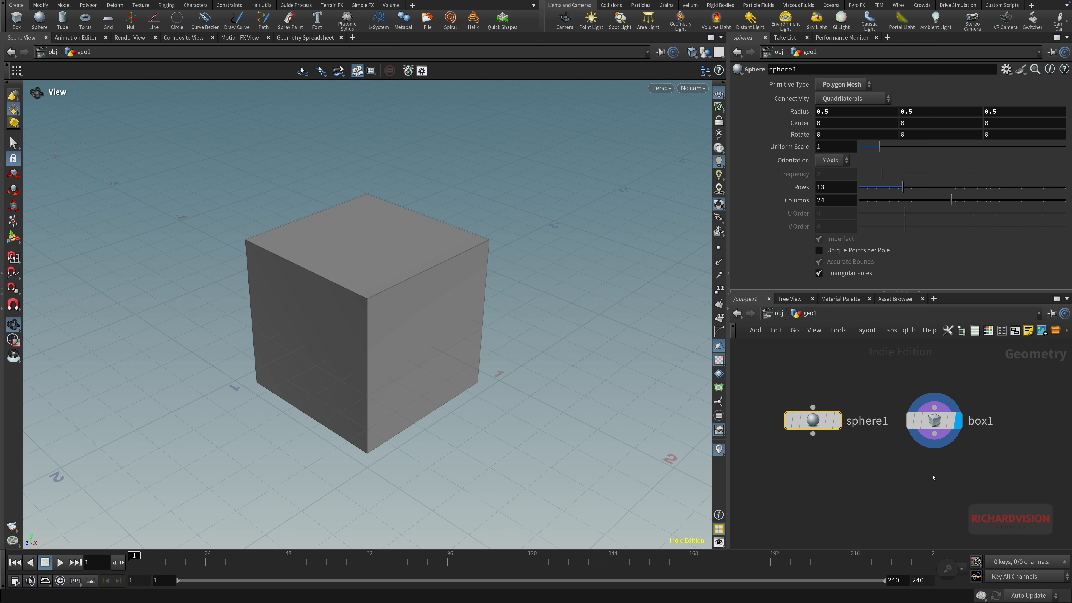
Add a Transform node connected below box1 and set its Y translation to 1
key(Tab)
text(tr)
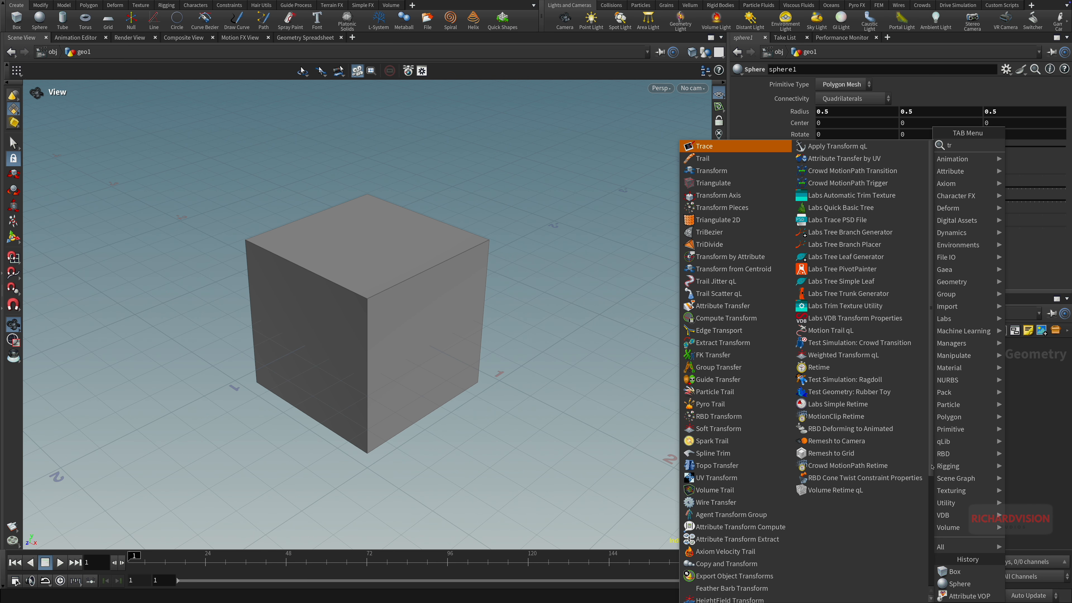
text(ansform)
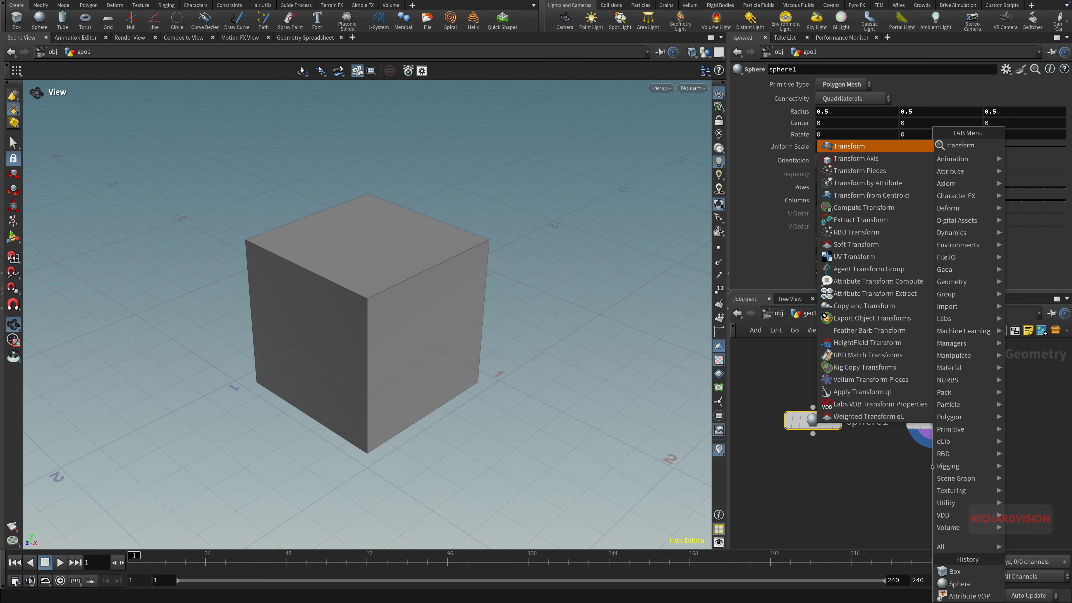
key(Return)
click(932, 476)
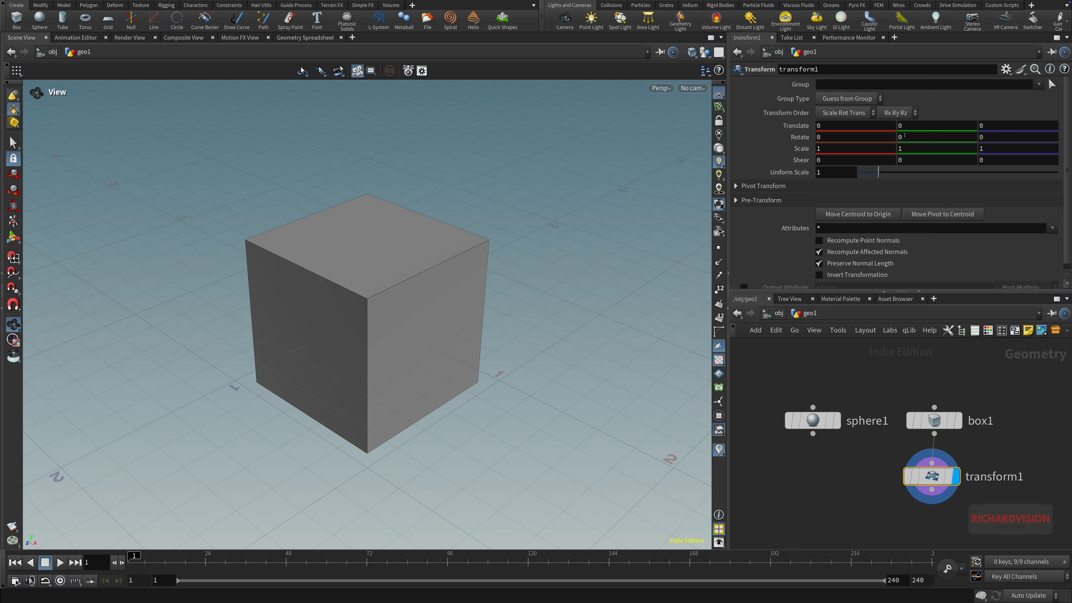
middle_drag(904, 124, 920, 100)
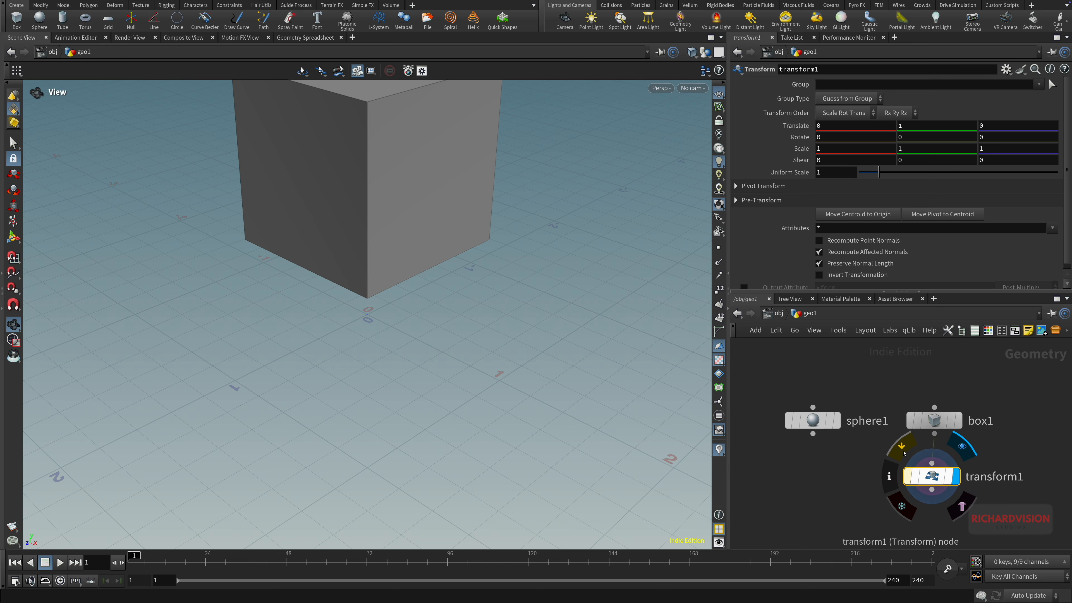
Bypass transform1 and turn its bypass off again
click(903, 451)
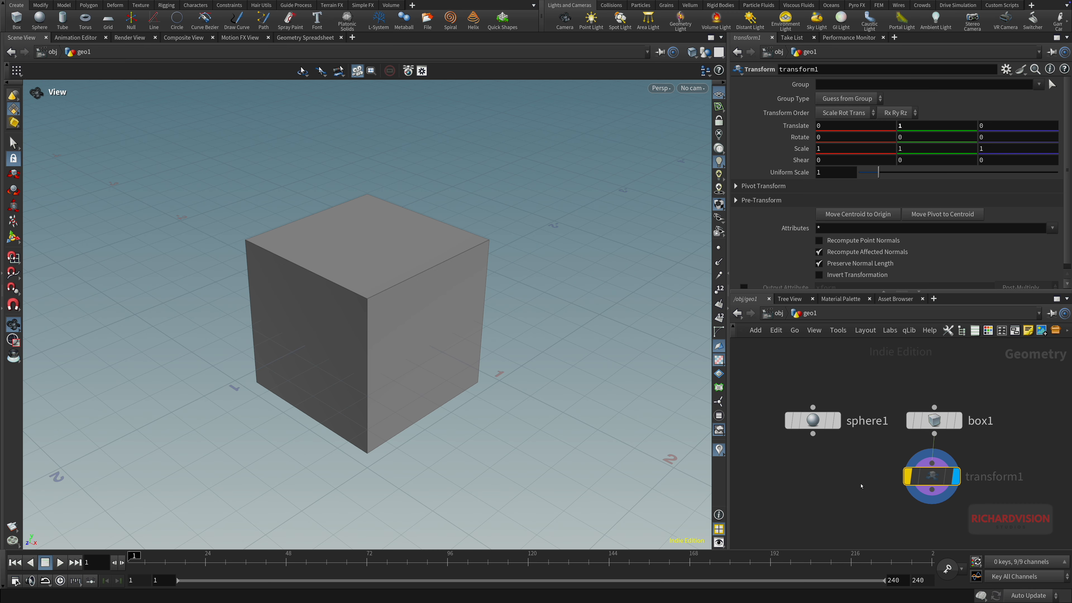
click(905, 476)
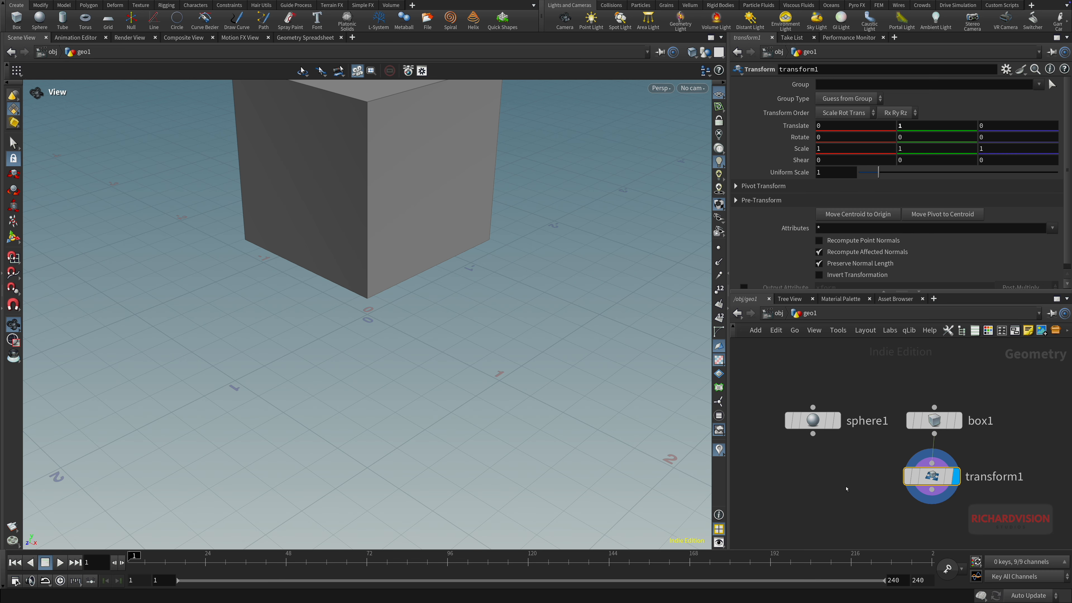
Lock transform1 and set the uniform scale of box1 to 1.73
key(Up)
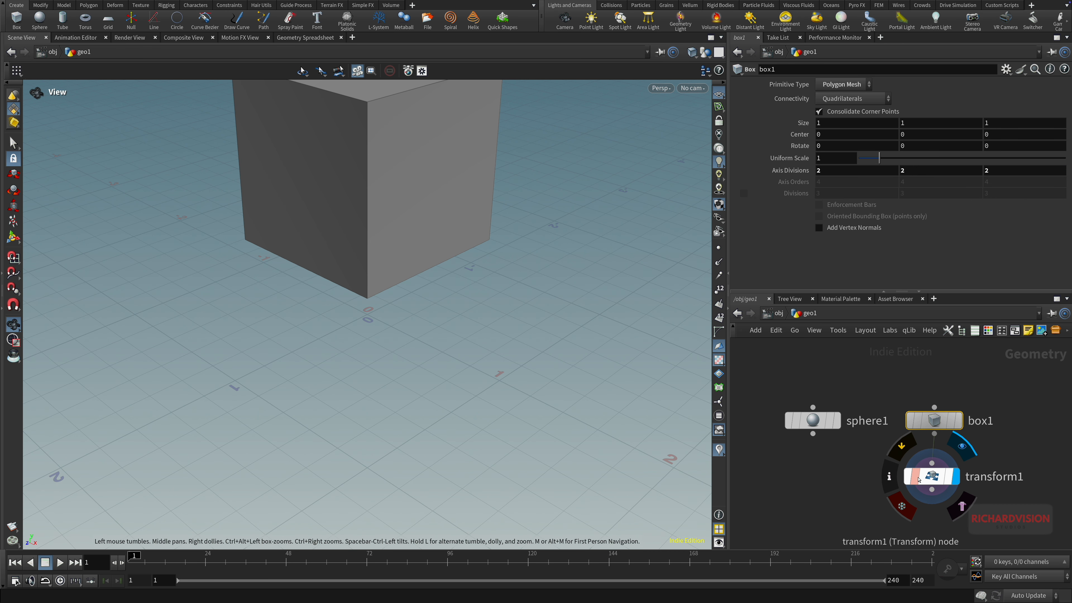
click(903, 505)
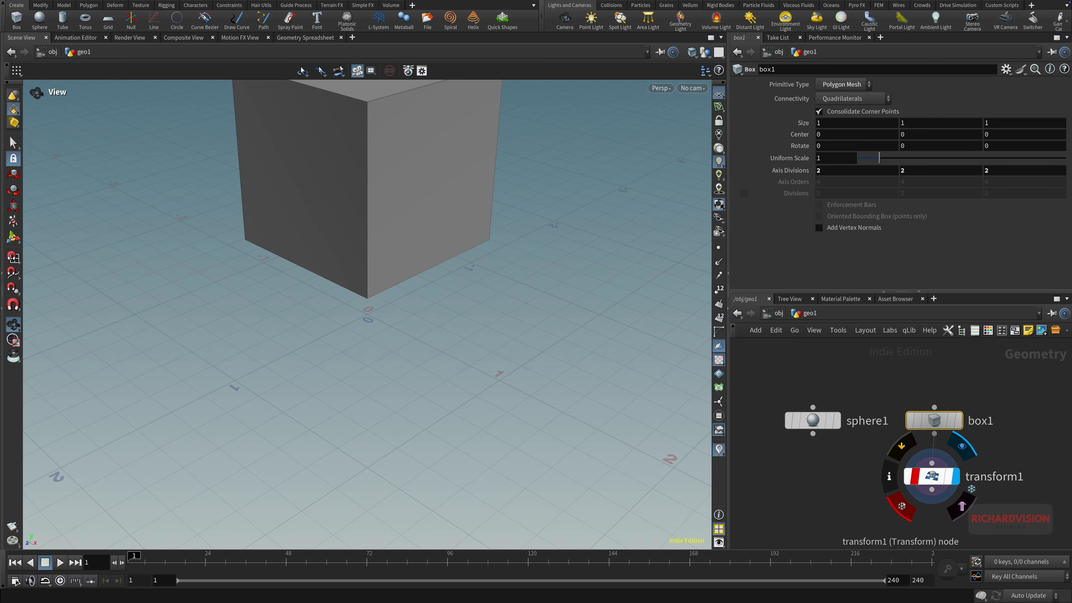
mouse_move(879, 158)
mouse_down()
mouse_move(954, 160)
mouse_move(894, 160)
mouse_up()
Unlock transform1, discarding its locked changes, and look over the node's info window before closing it
click(906, 506)
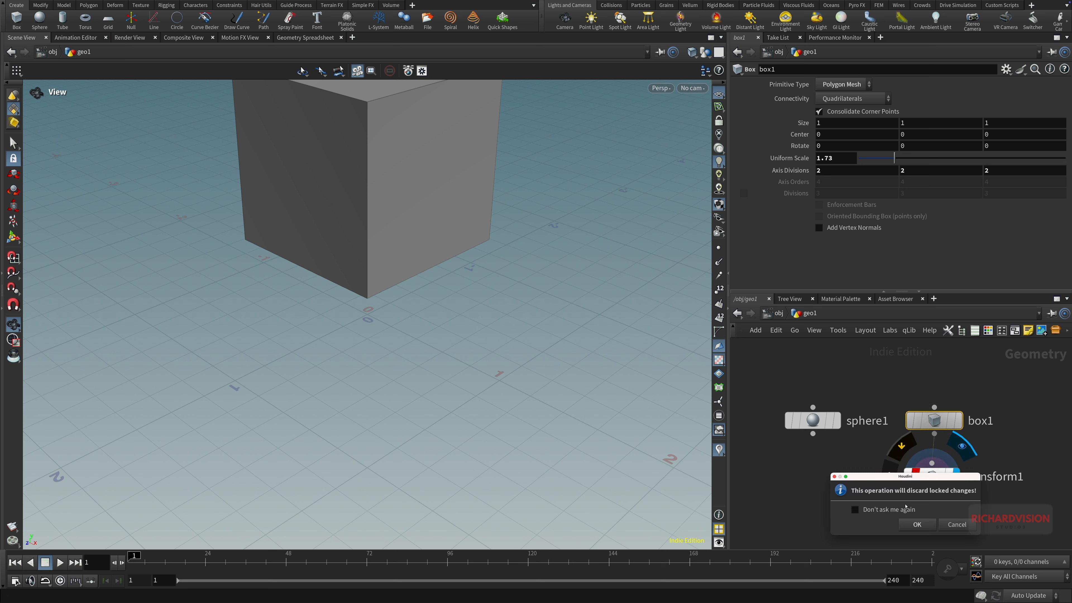
click(917, 525)
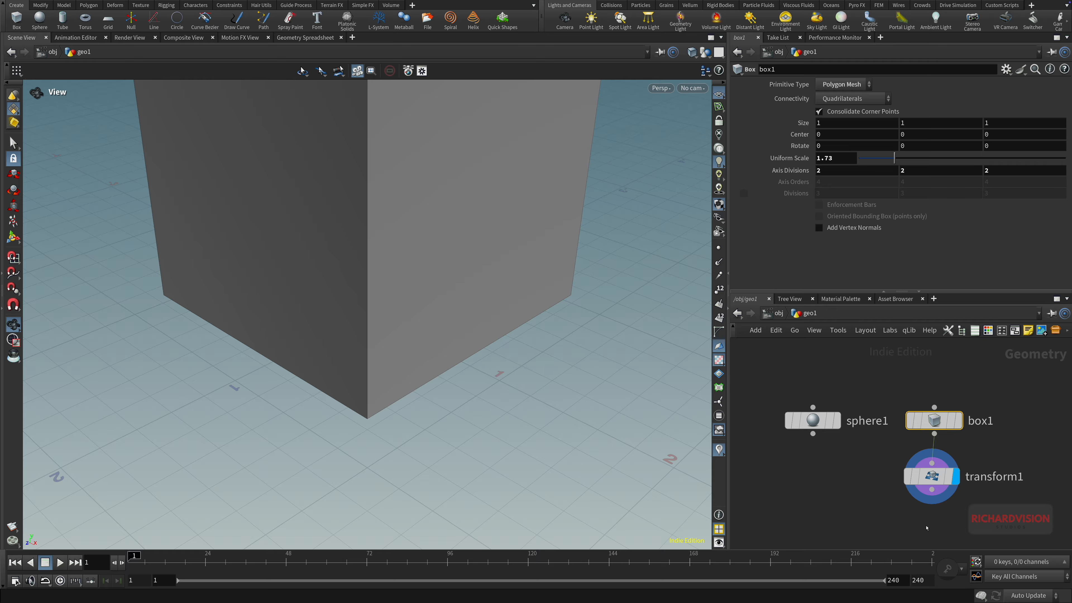
mouse_move(903, 485)
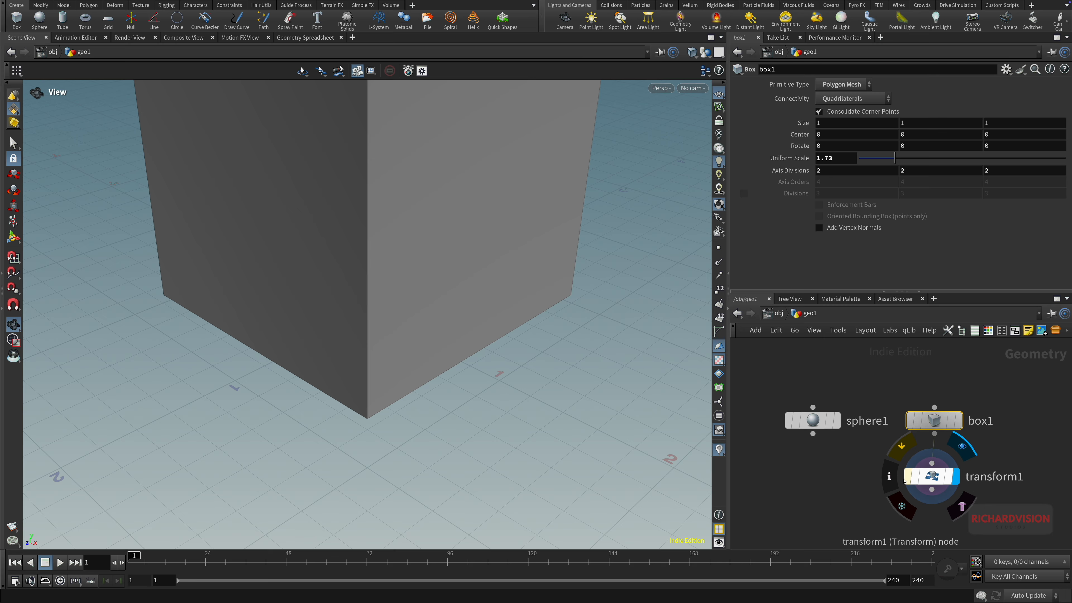
click(889, 478)
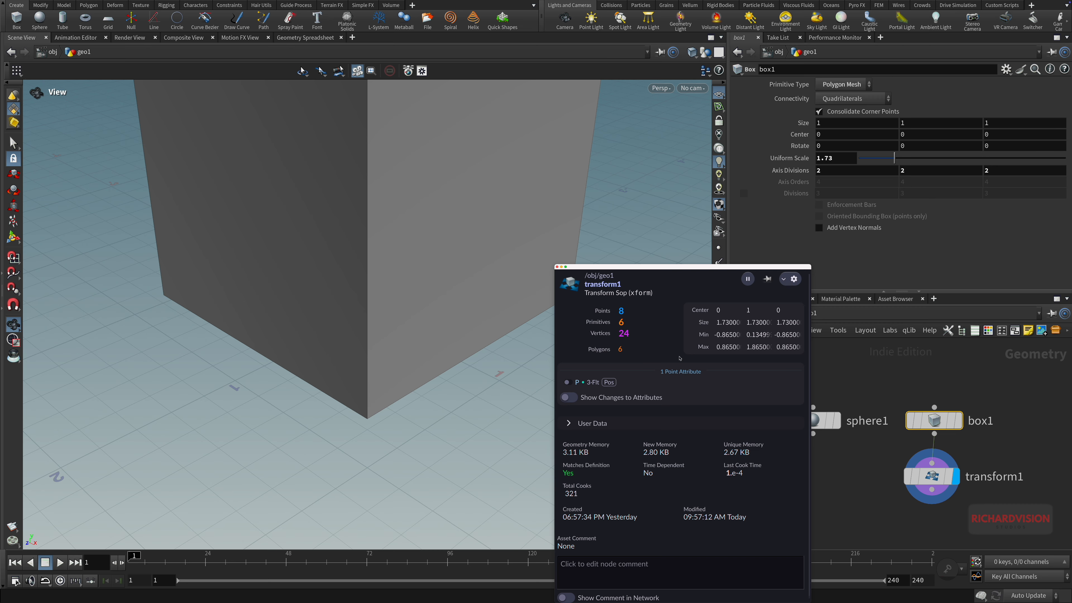
click(863, 487)
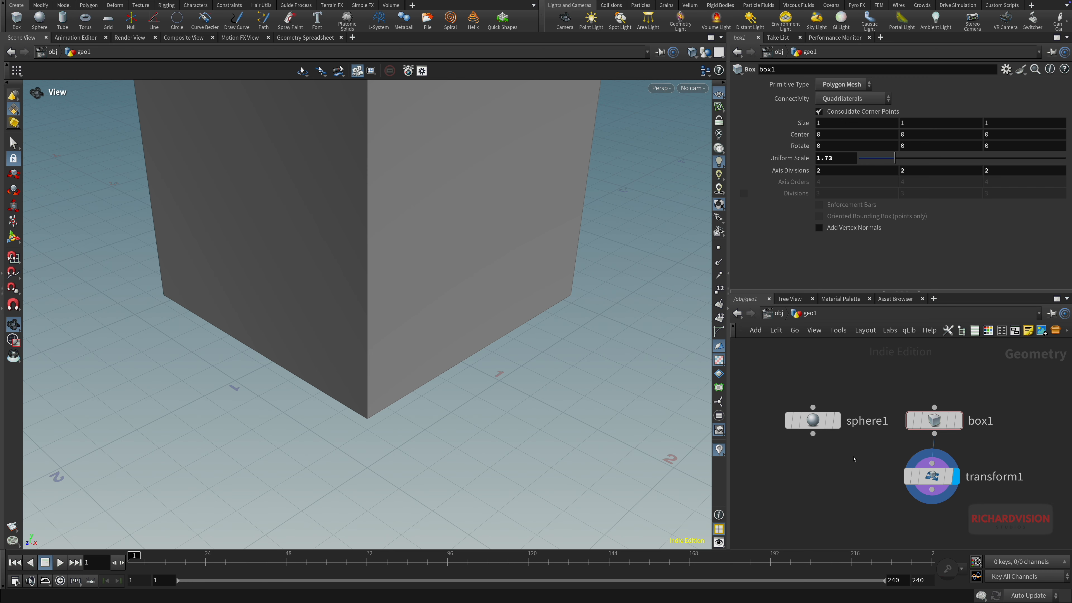
Assign the display flag to sphere1 and the render flag to box1, and bypass transform1
mouse_move(840, 430)
mouse_move(840, 429)
mouse_down()
mouse_move(911, 378)
mouse_move(945, 423)
mouse_move(994, 448)
mouse_up()
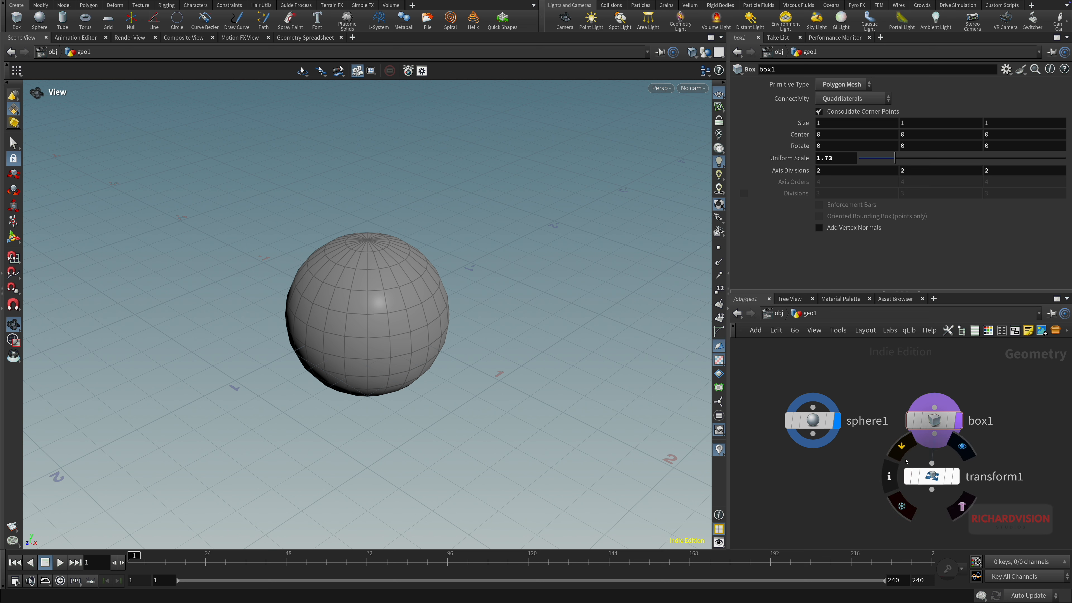
click(899, 448)
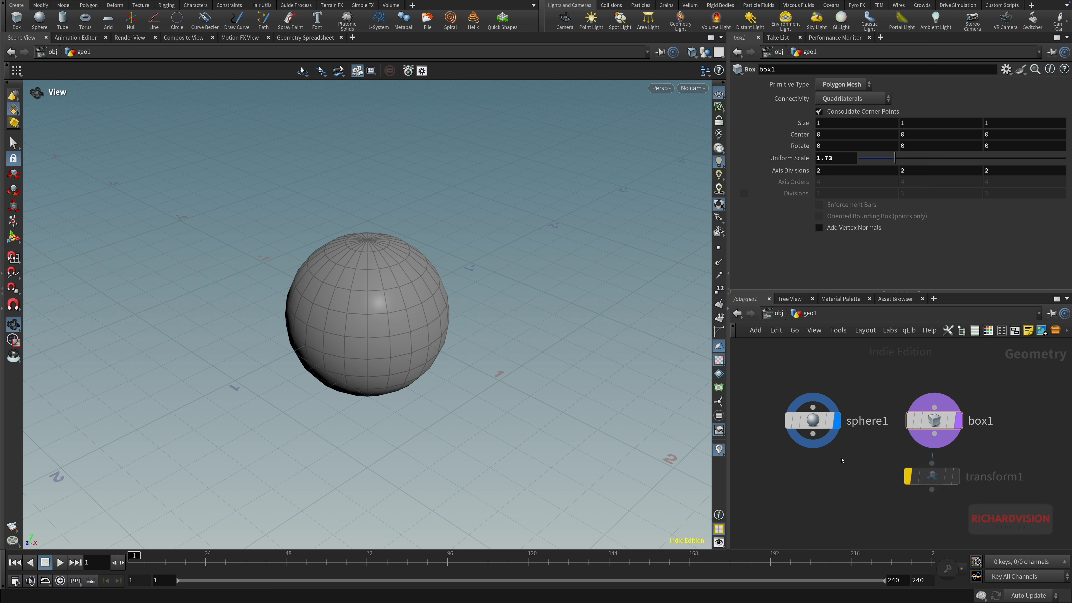